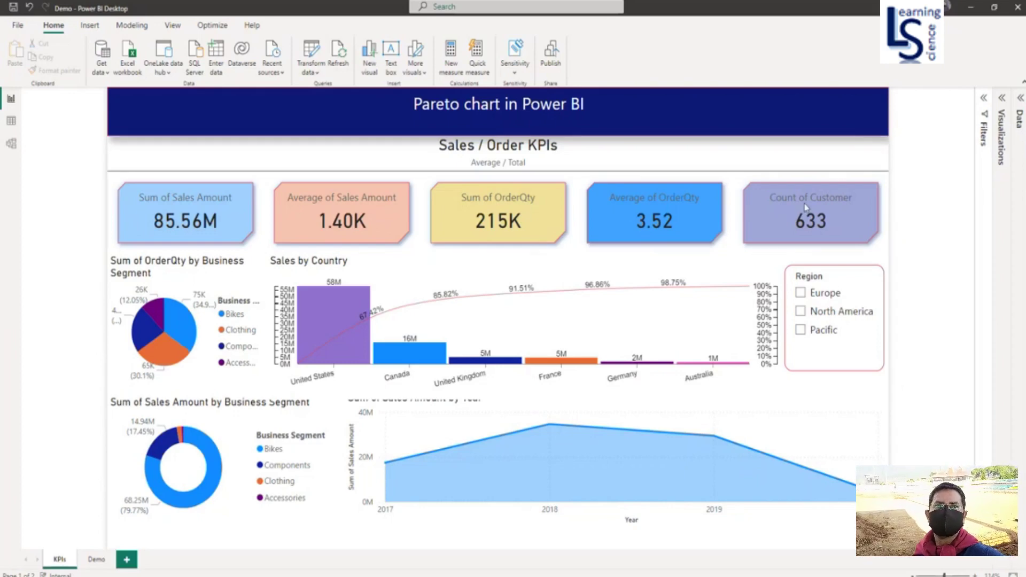
# Switch to the Demo page and open the Get more visuals gallery from the Visualizations pane
pyautogui.click(97, 560)
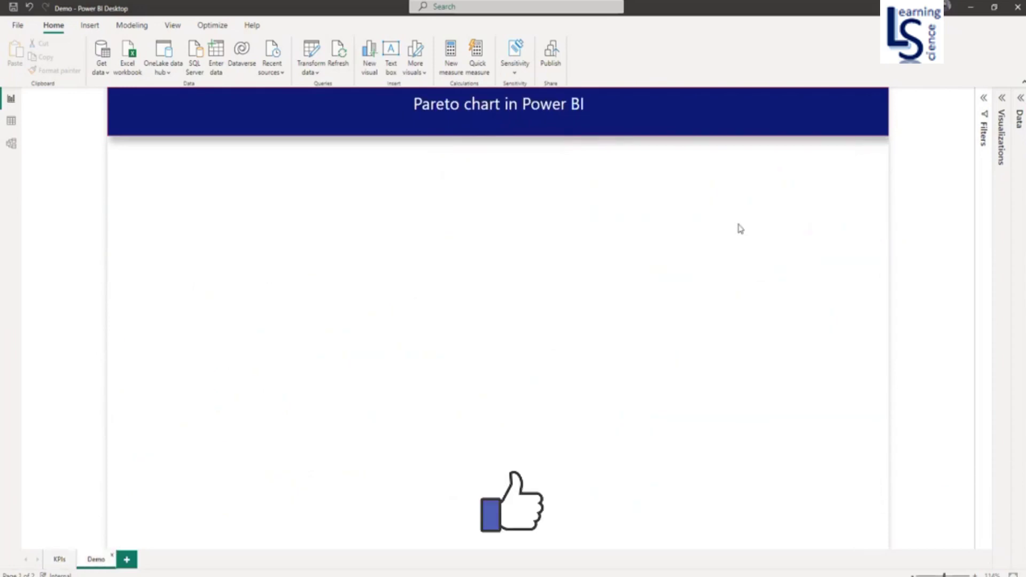
pyautogui.click(1002, 106)
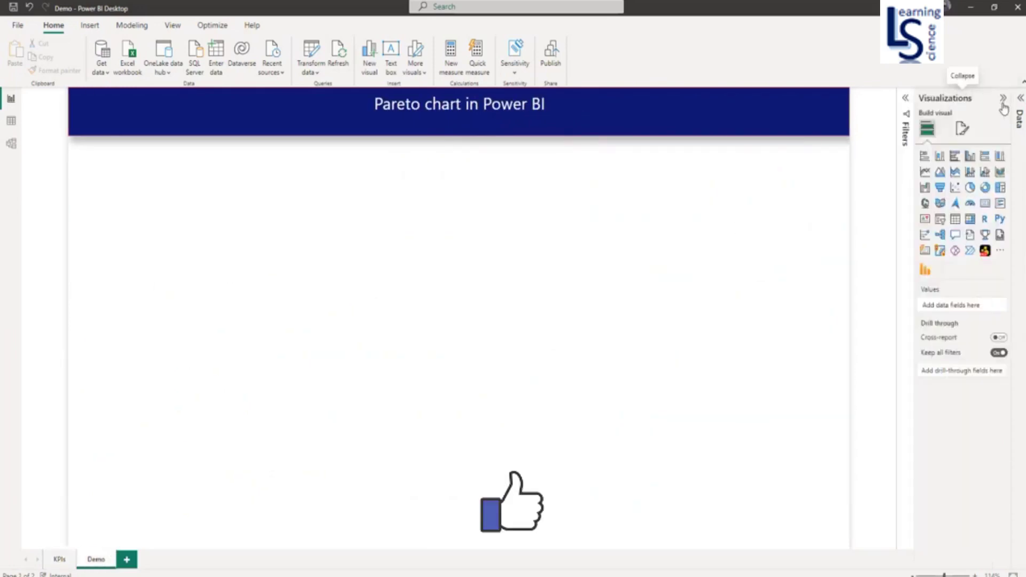
pyautogui.click(1001, 253)
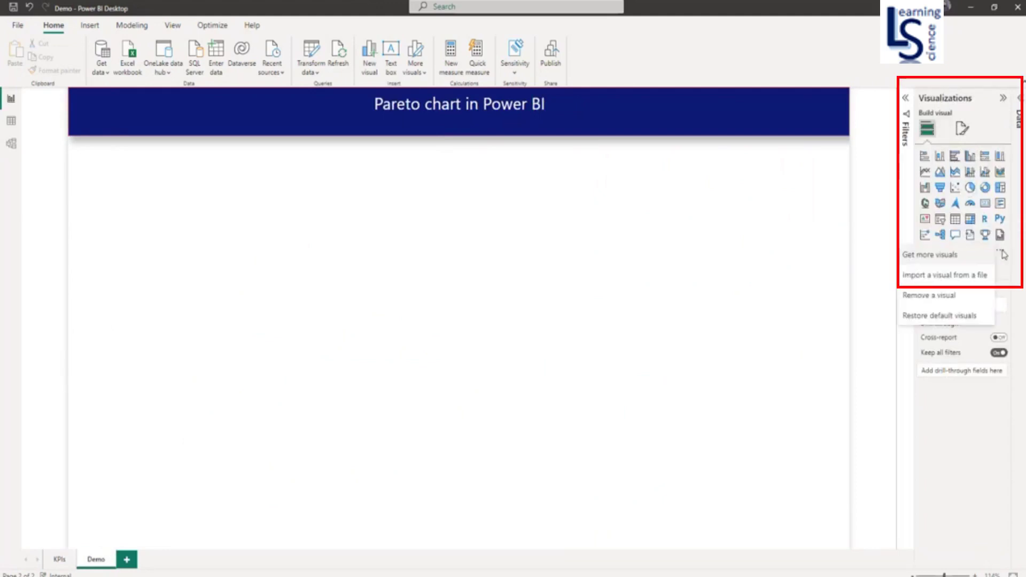
pyautogui.click(946, 259)
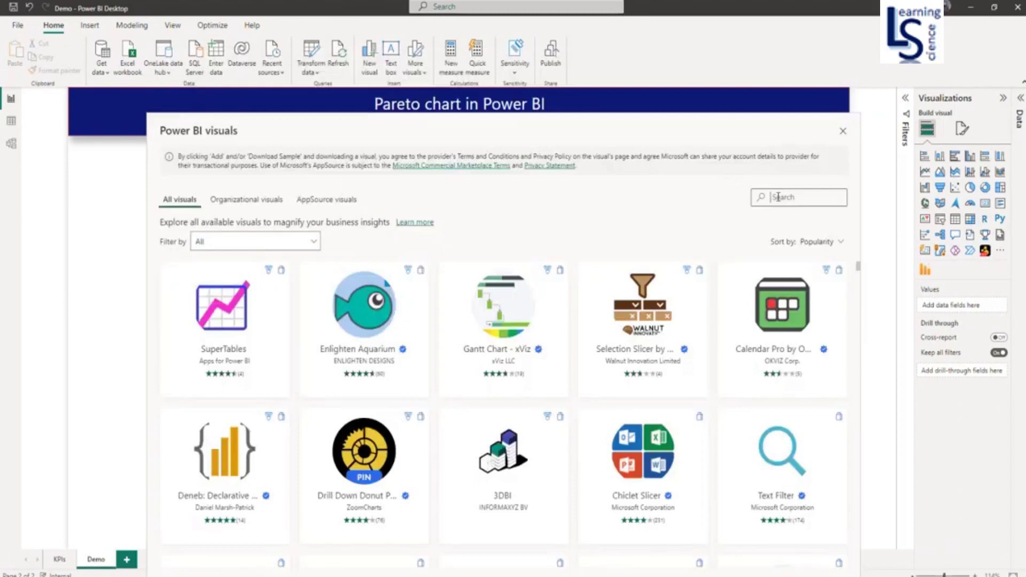
# Search 'Pareto', review the Pareto by sio2Graphs description and pricing, then close the gallery
pyautogui.click(777, 197)
pyautogui.write('Pa')
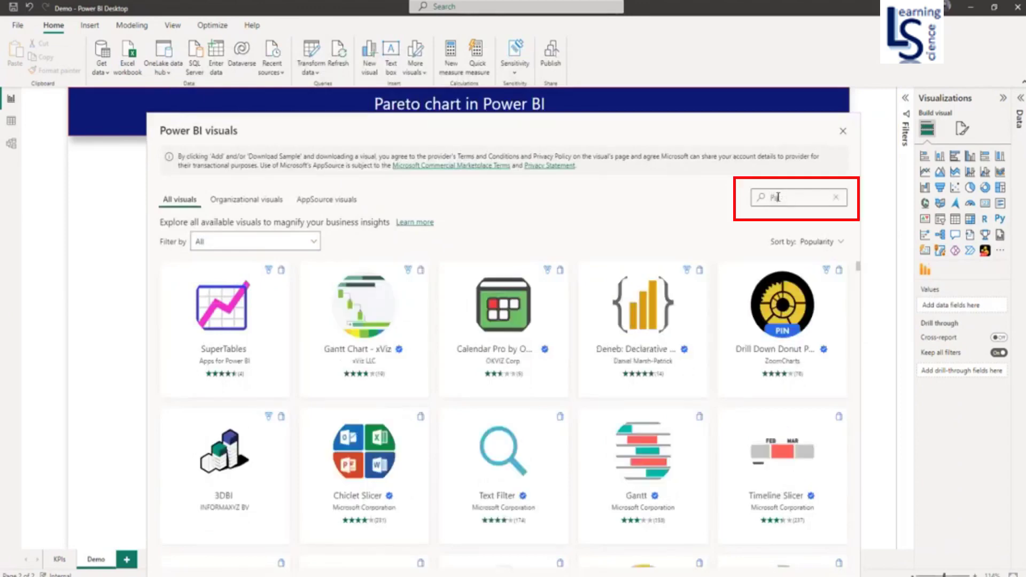
pyautogui.write('reto')
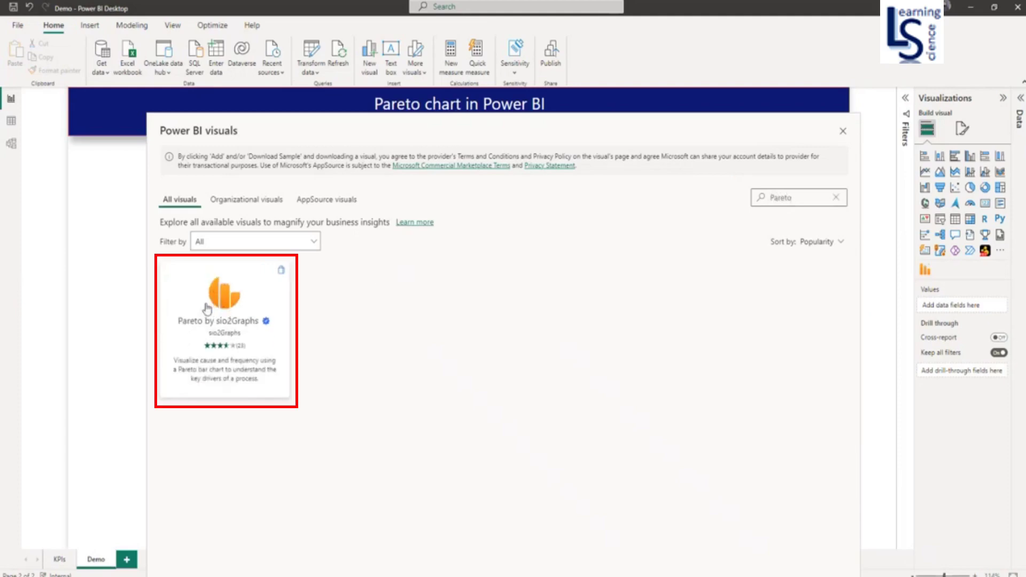
pyautogui.click(234, 329)
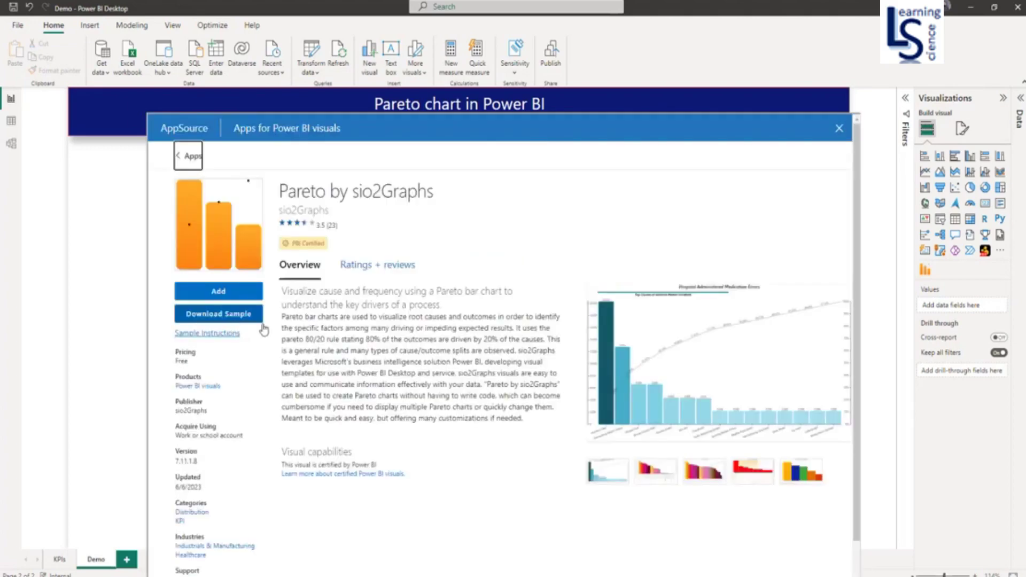
pyautogui.moveTo(283, 293); pyautogui.dragTo(536, 422)
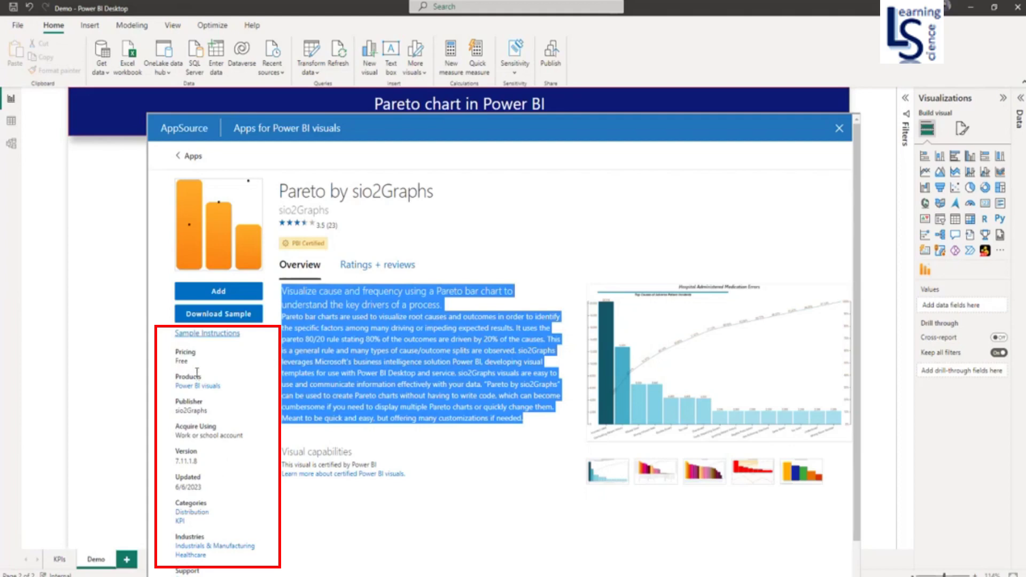
pyautogui.moveTo(198, 364); pyautogui.dragTo(172, 359)
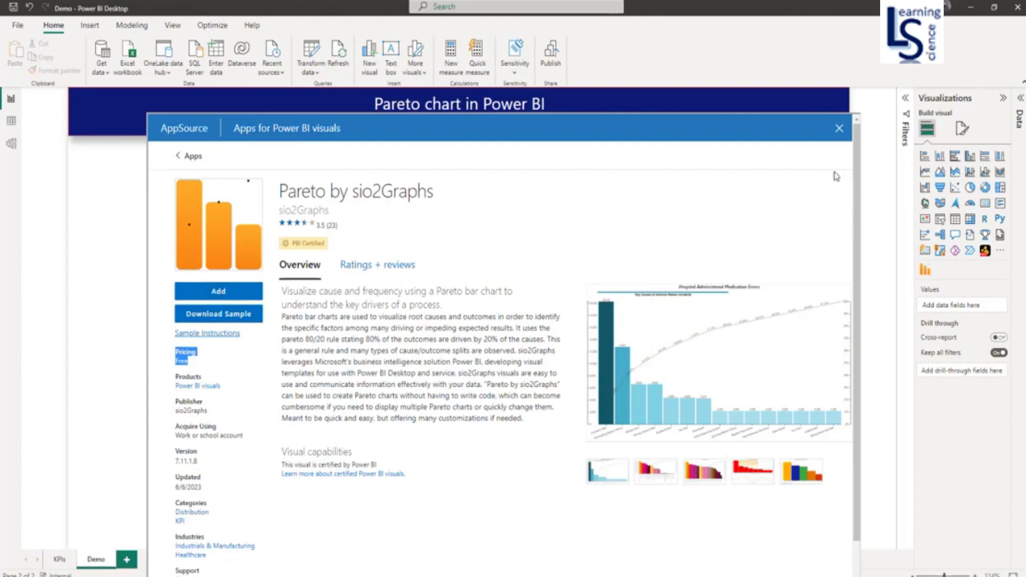
pyautogui.click(840, 129)
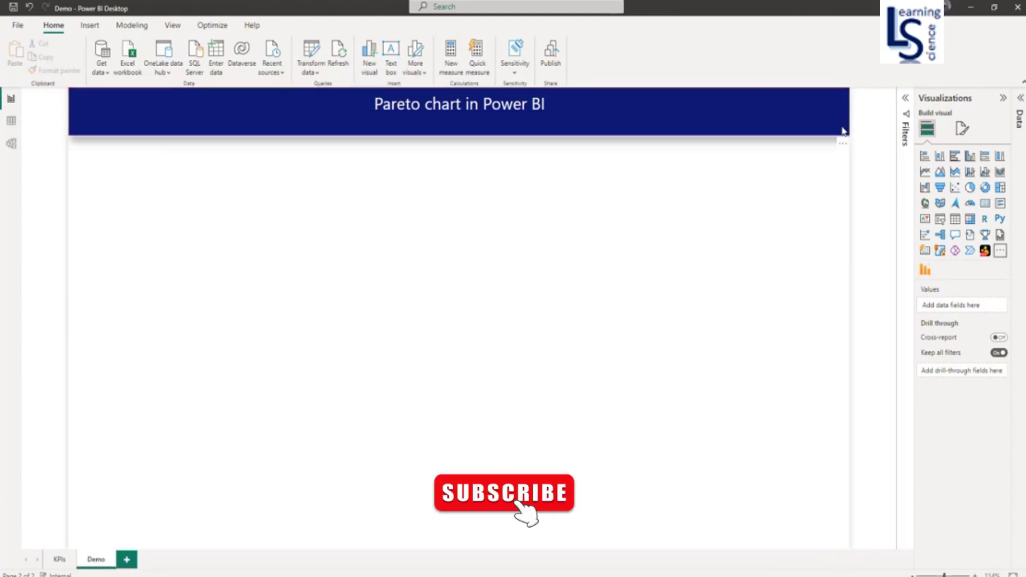
# Place a Pareto by sio2Graphs visual on the Demo page and stretch its bottom edge down
pyautogui.click(927, 275)
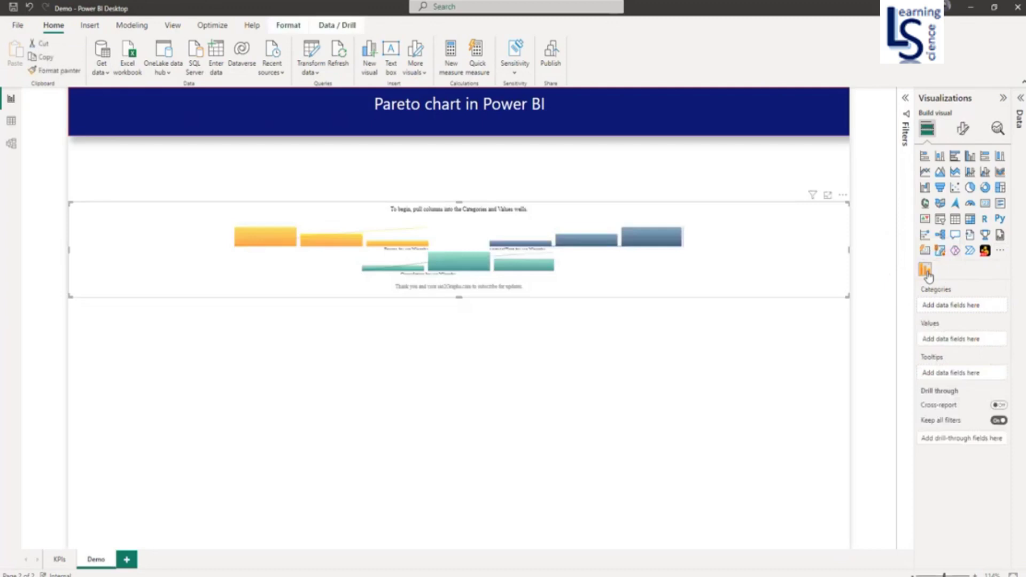
pyautogui.moveTo(458, 297); pyautogui.dragTo(457, 427)
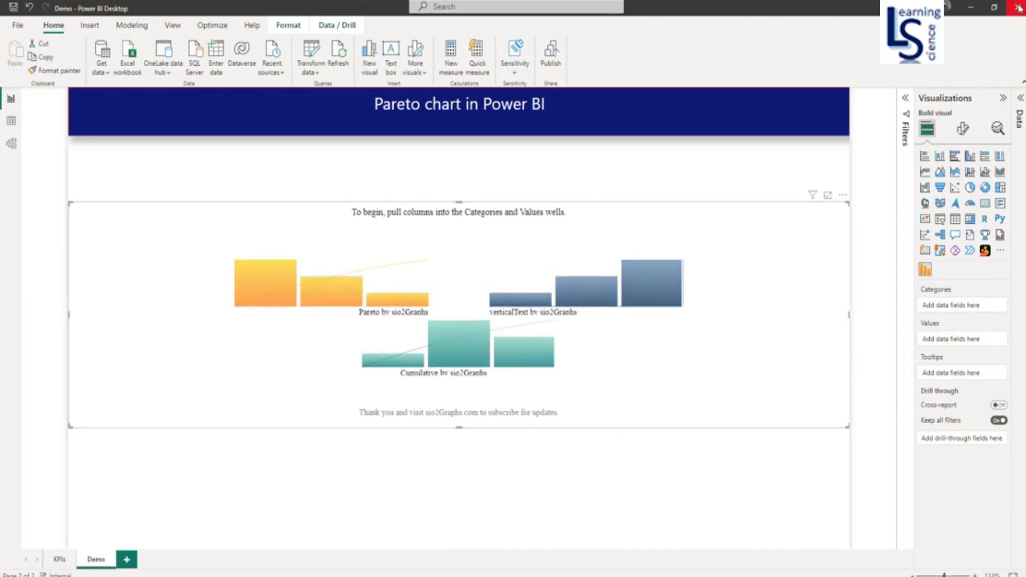
# Put Product Name in Categories and Sales Amount in Values, then enlarge the chart vertically
pyautogui.click(1021, 100)
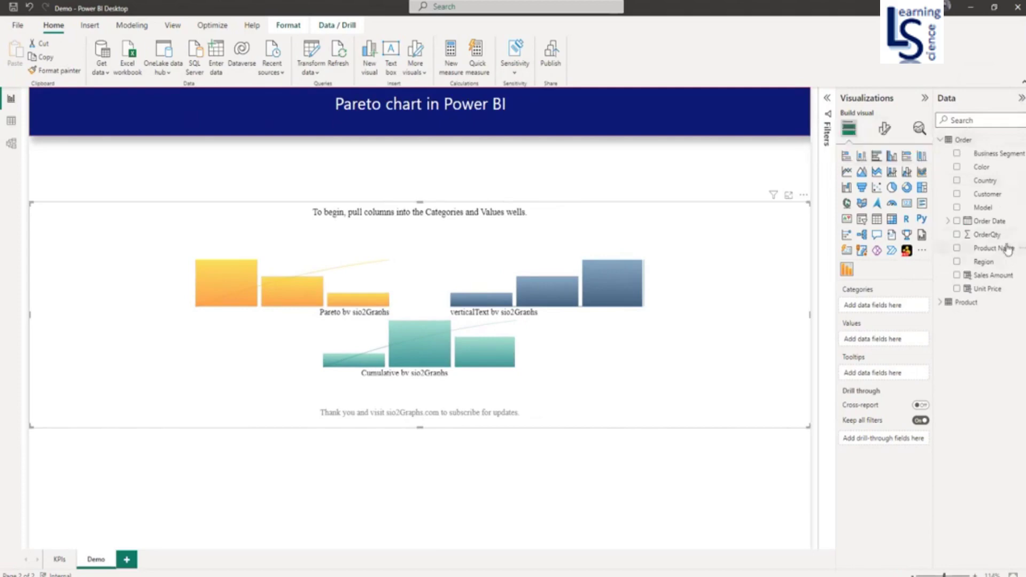
pyautogui.moveTo(1004, 252)
pyautogui.mouseDown()
pyautogui.moveTo(947, 266)
pyautogui.moveTo(909, 307)
pyautogui.moveTo(894, 309)
pyautogui.mouseUp()
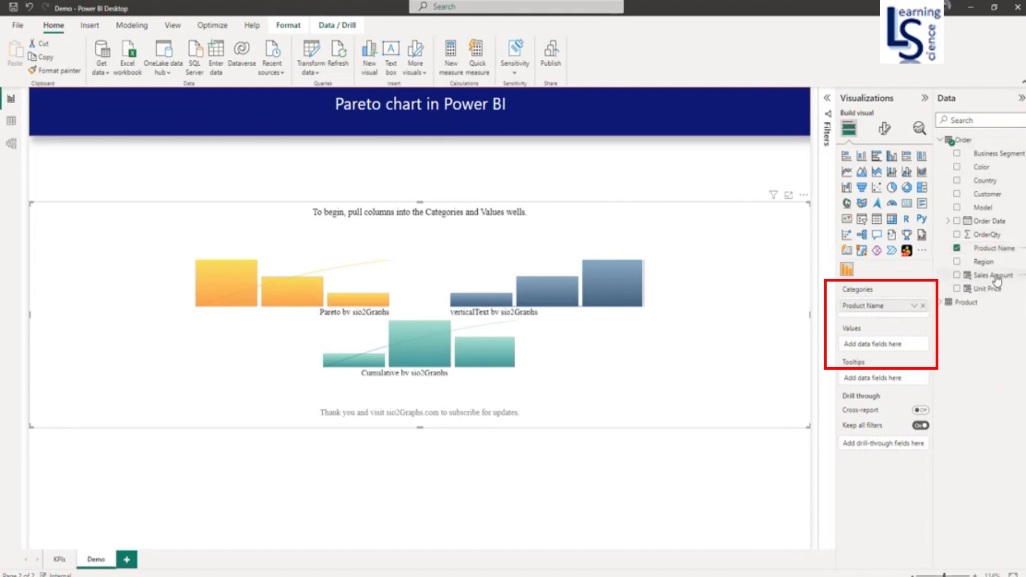
pyautogui.moveTo(994, 276); pyautogui.dragTo(897, 346)
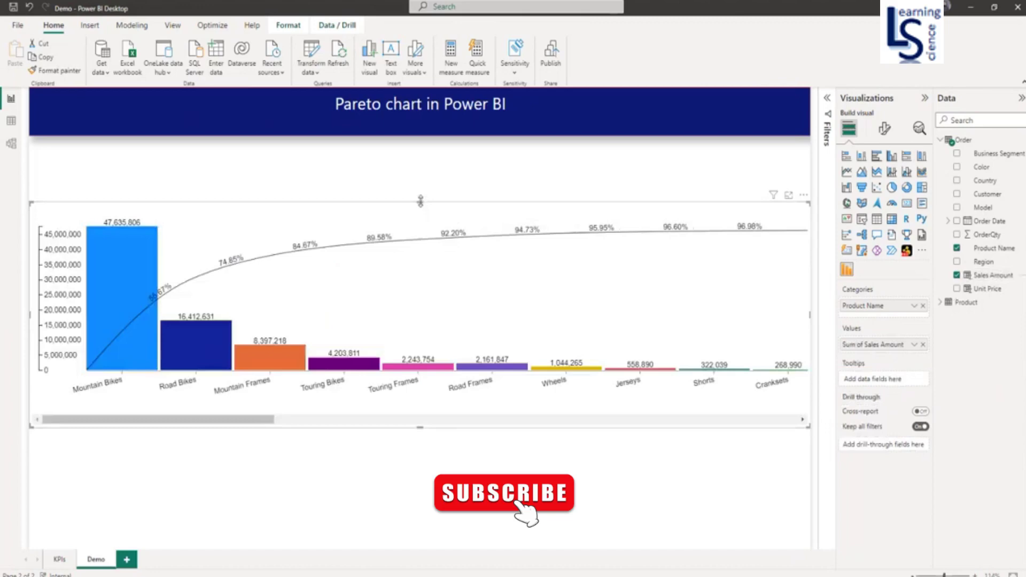
pyautogui.moveTo(420, 203); pyautogui.dragTo(419, 179)
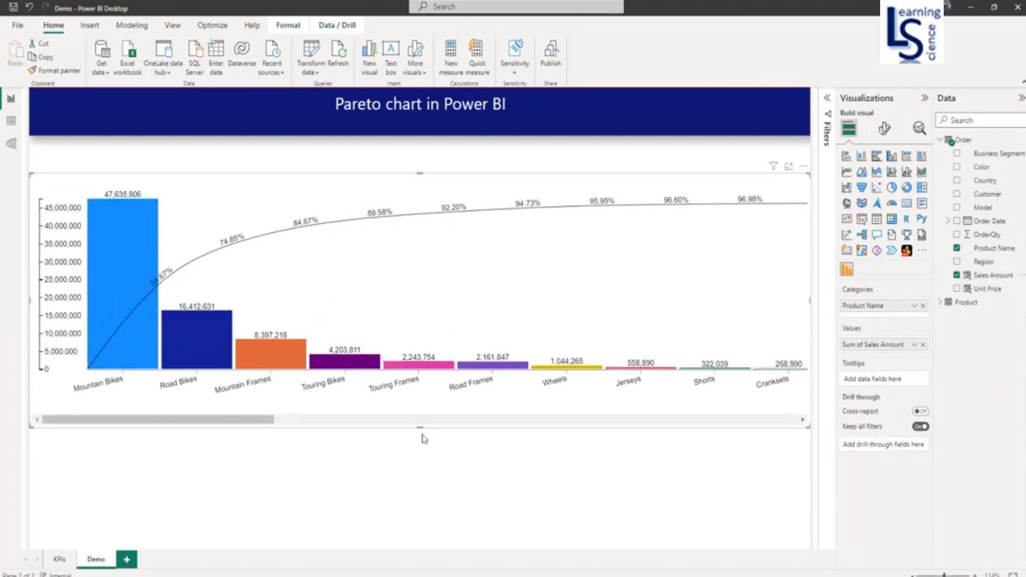
pyautogui.moveTo(420, 427); pyautogui.dragTo(421, 456)
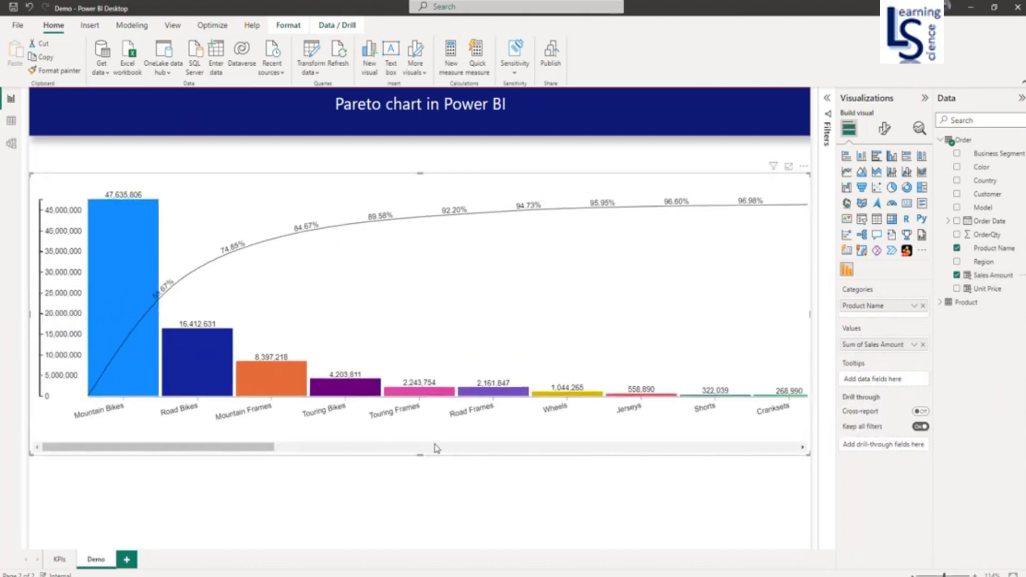
pyautogui.moveTo(135, 199)
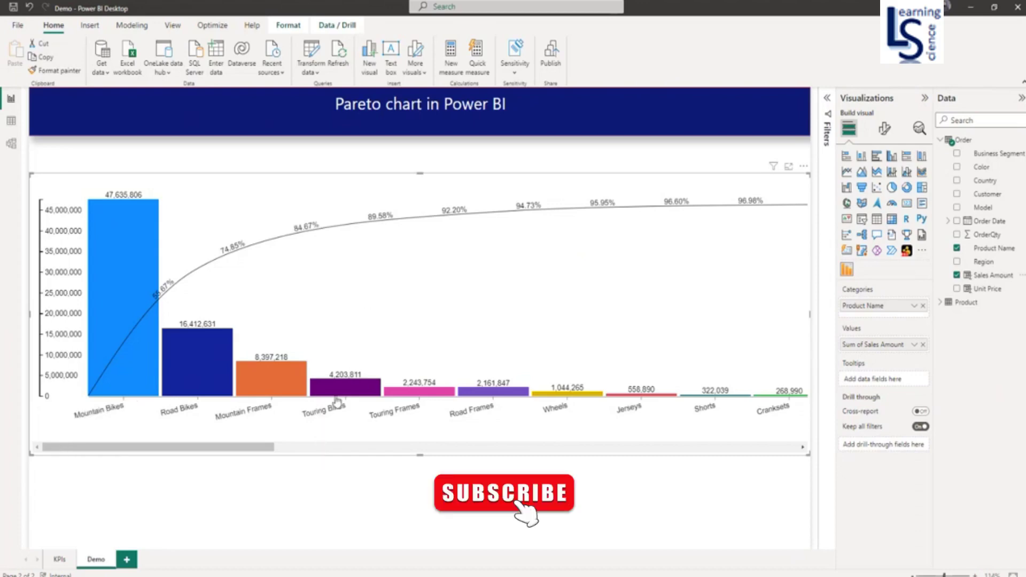
pyautogui.moveTo(409, 394)
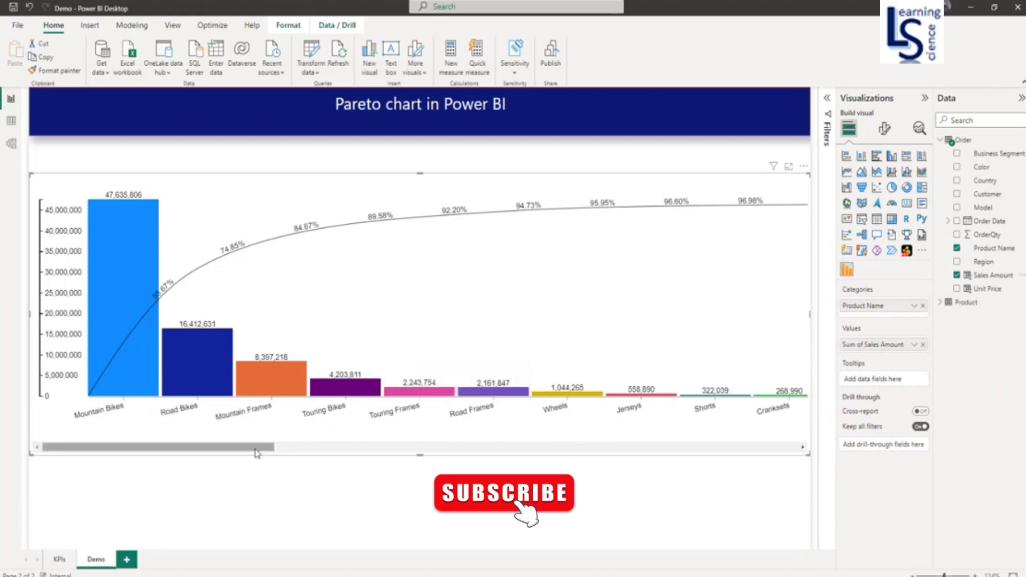
pyautogui.moveTo(254, 448); pyautogui.dragTo(214, 462)
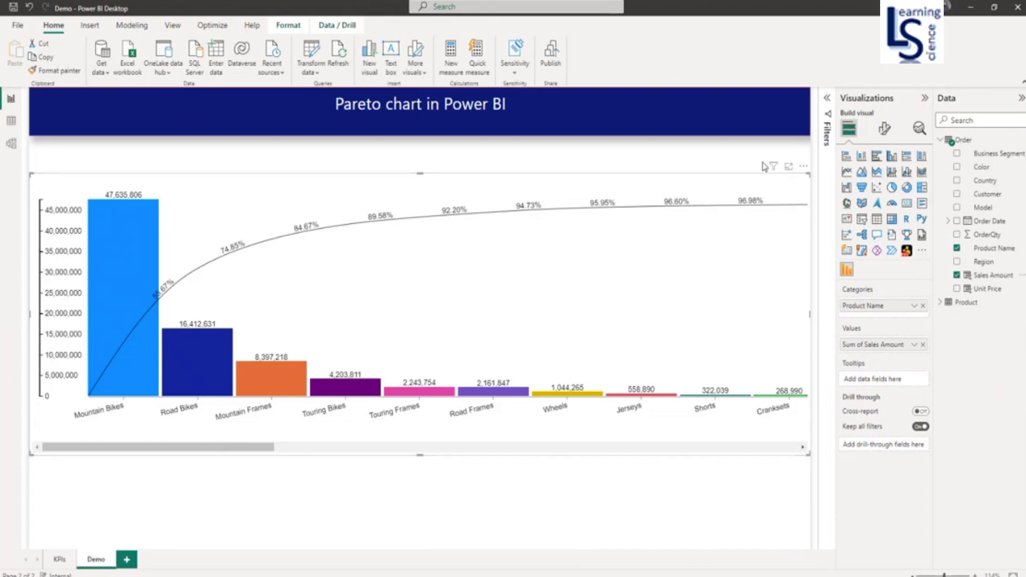
# Set the Arc line colour and the Percentages label colour to red
pyautogui.click(886, 130)
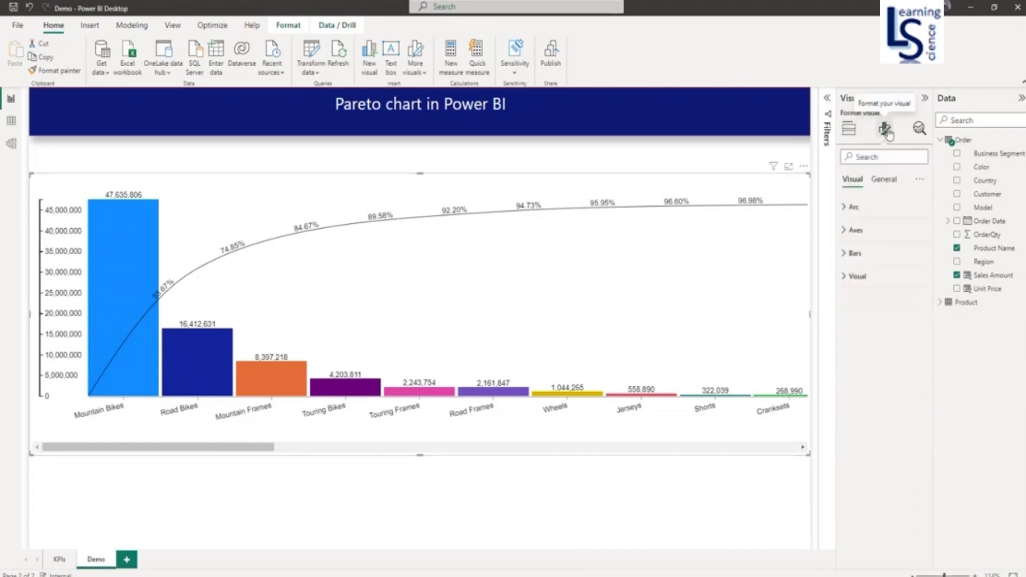
pyautogui.click(845, 208)
pyautogui.click(914, 290)
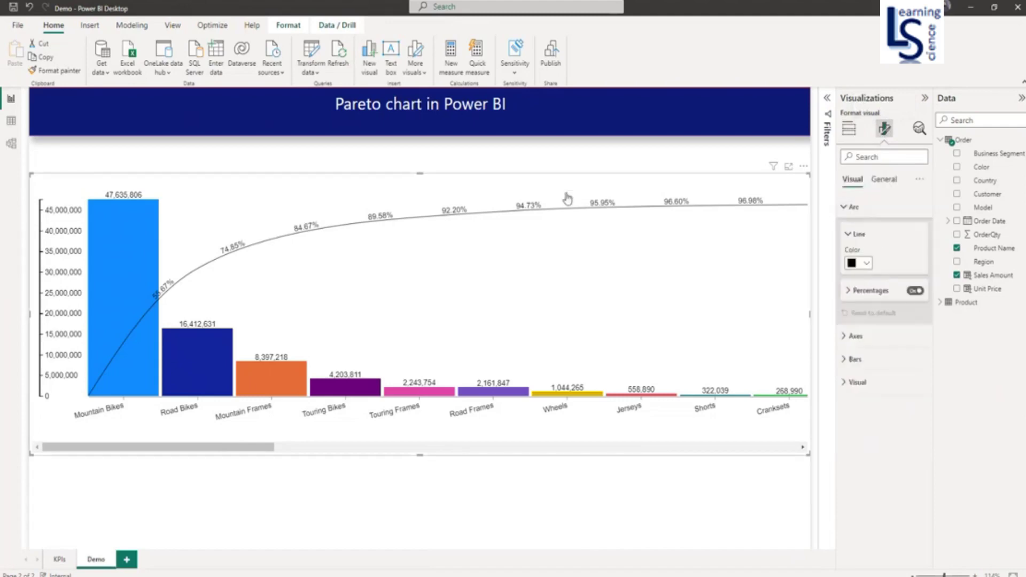
pyautogui.click(866, 263)
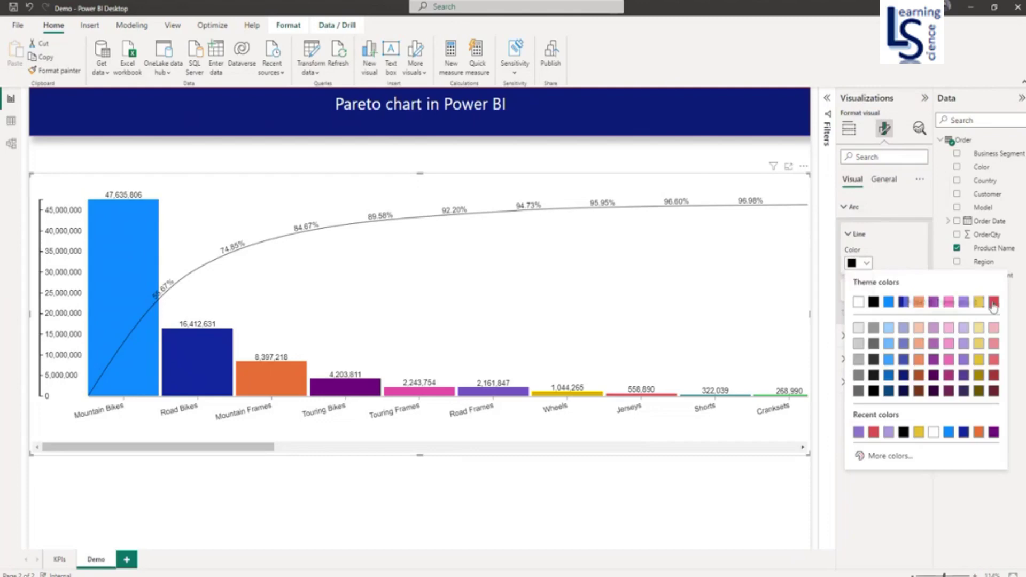
pyautogui.click(993, 301)
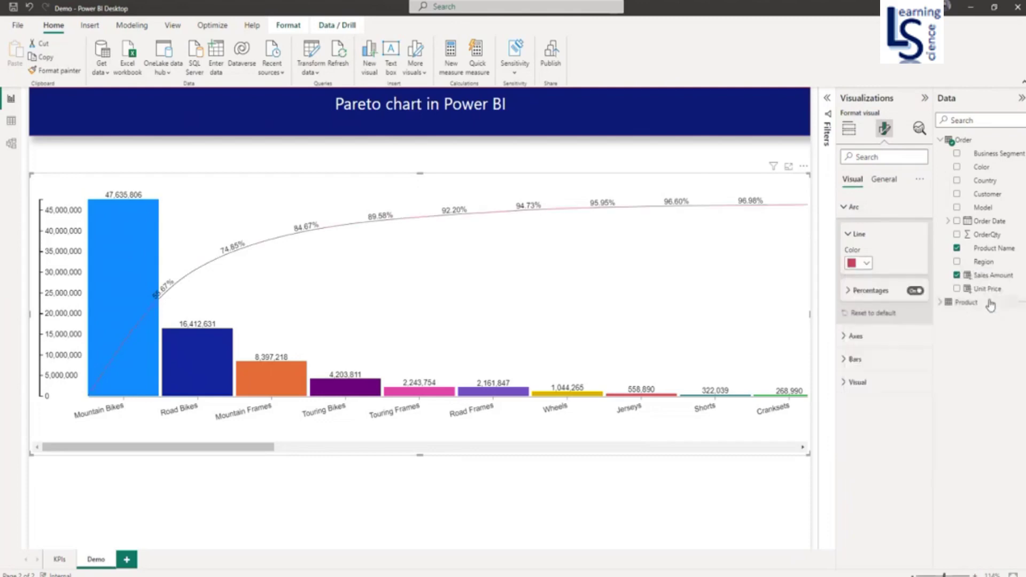
pyautogui.click(848, 292)
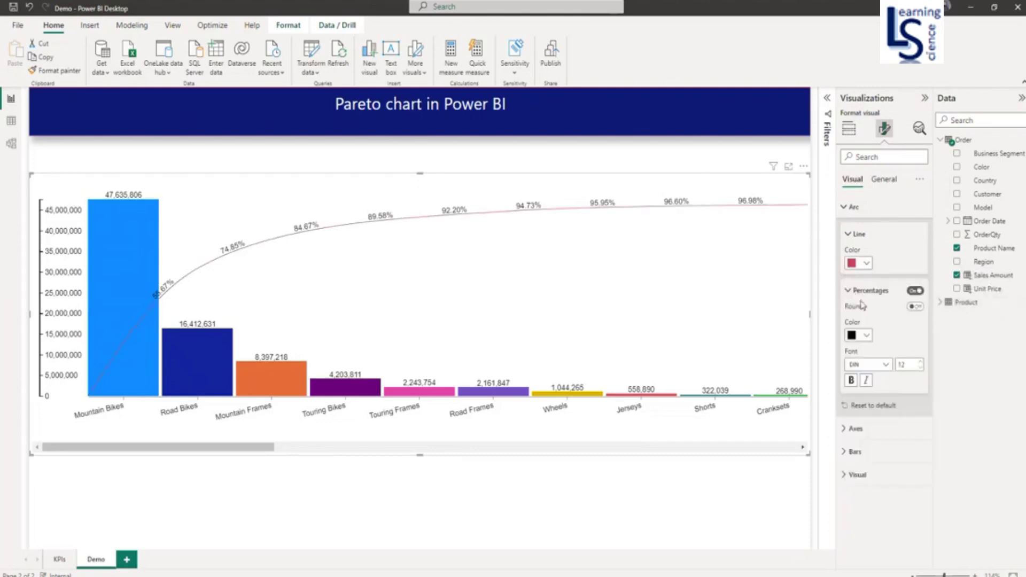
pyautogui.click(866, 336)
pyautogui.click(993, 375)
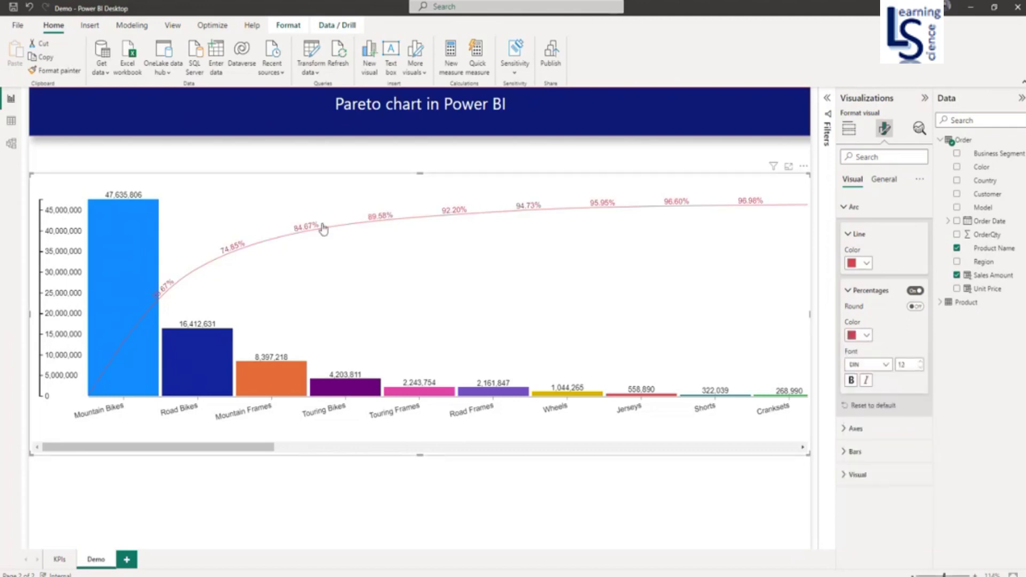
# Set the Left Axis units to Thousands
pyautogui.click(844, 209)
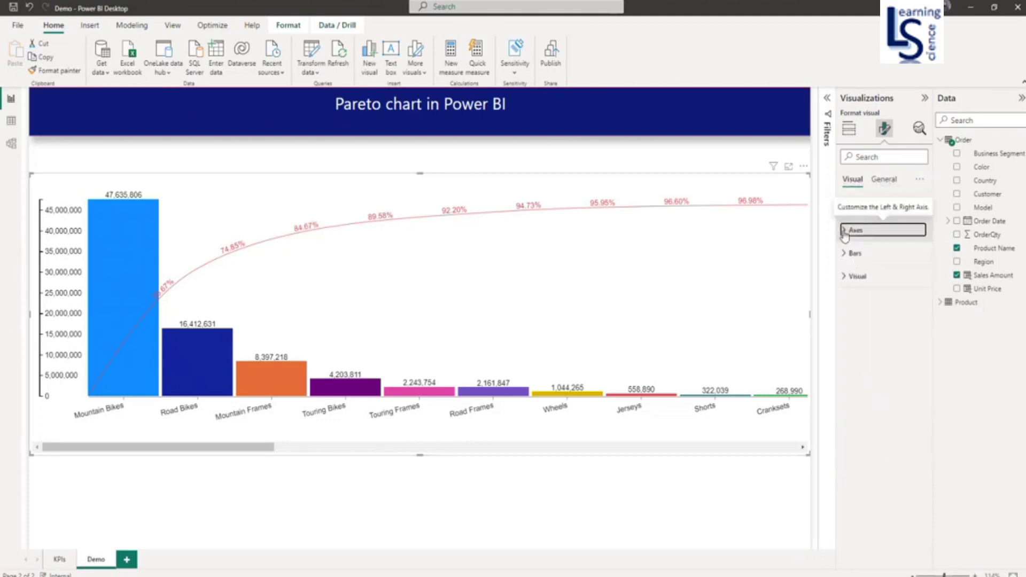
pyautogui.click(850, 230)
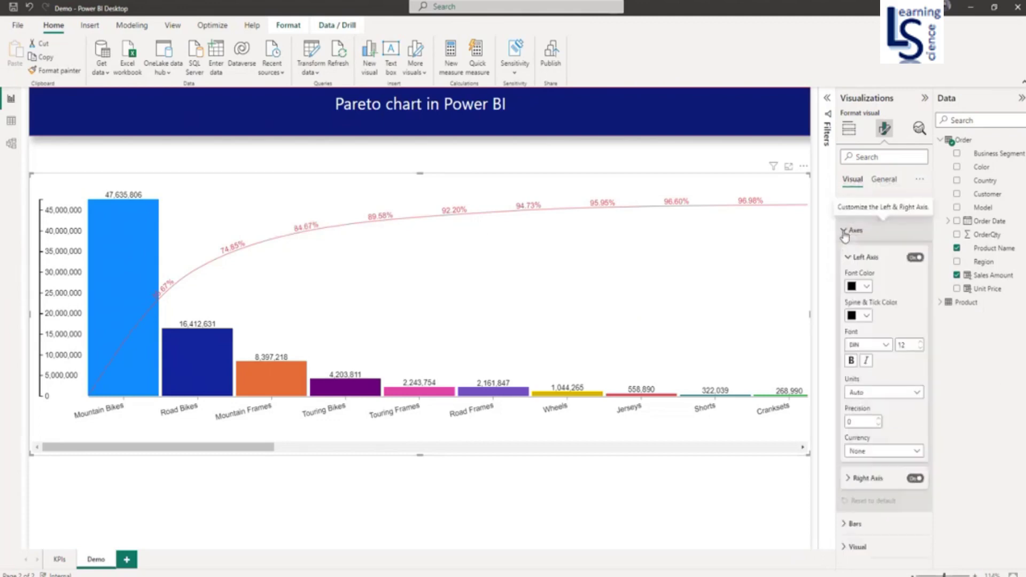
pyautogui.click(889, 396)
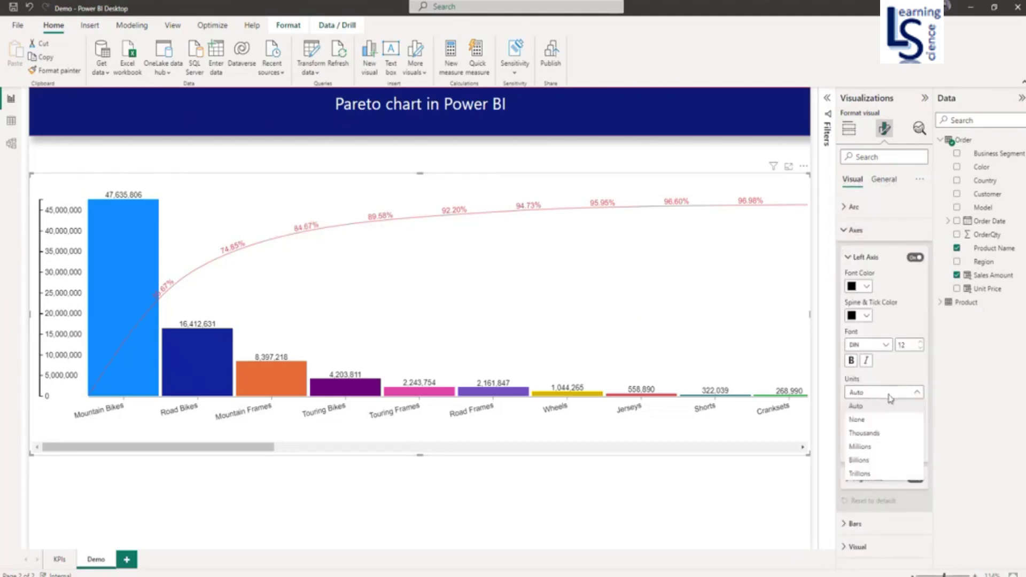
pyautogui.click(863, 433)
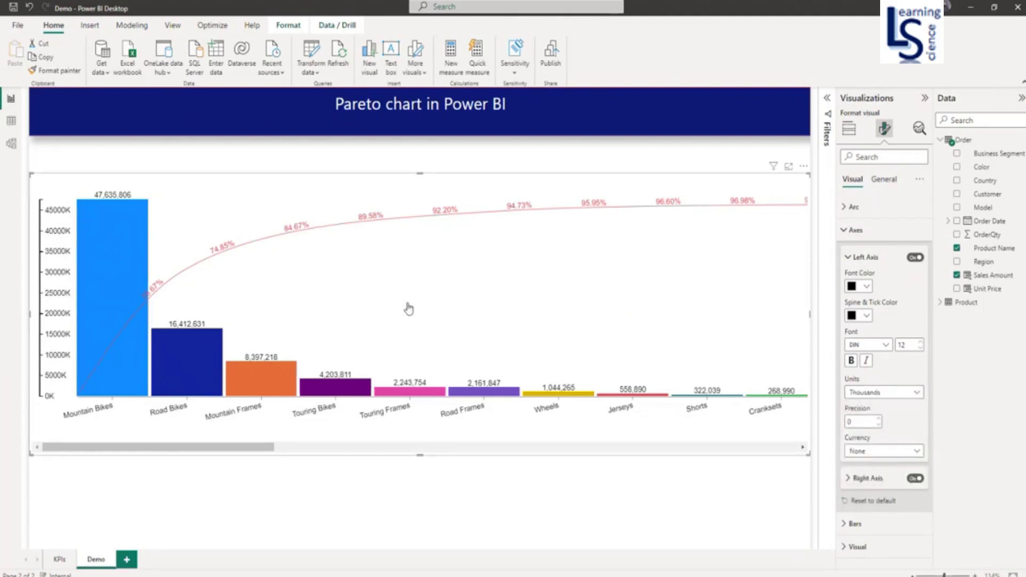
pyautogui.click(847, 231)
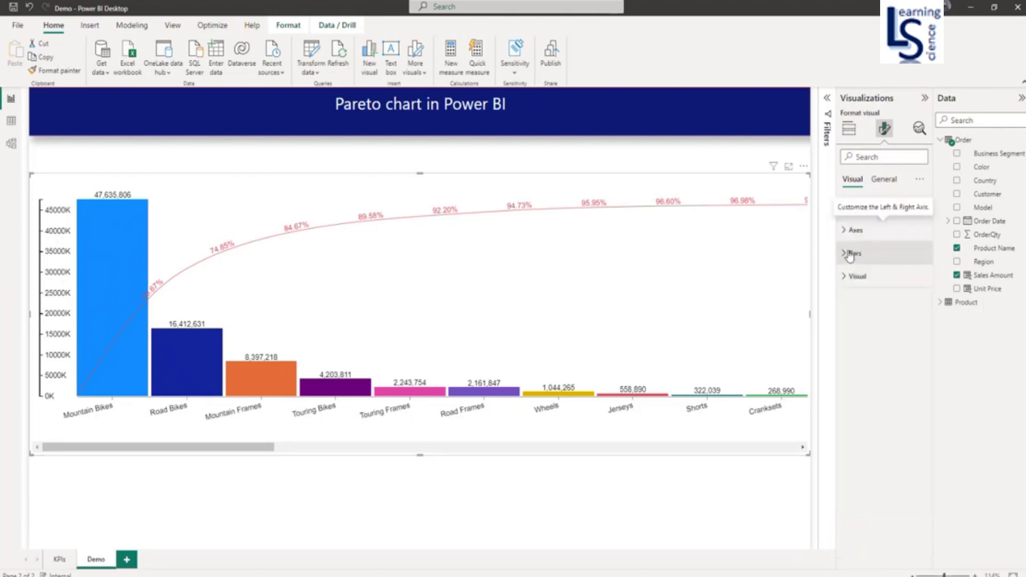
# Recolour the 1 - Mountain Bikes bar light purple in the Bars settings
pyautogui.click(845, 254)
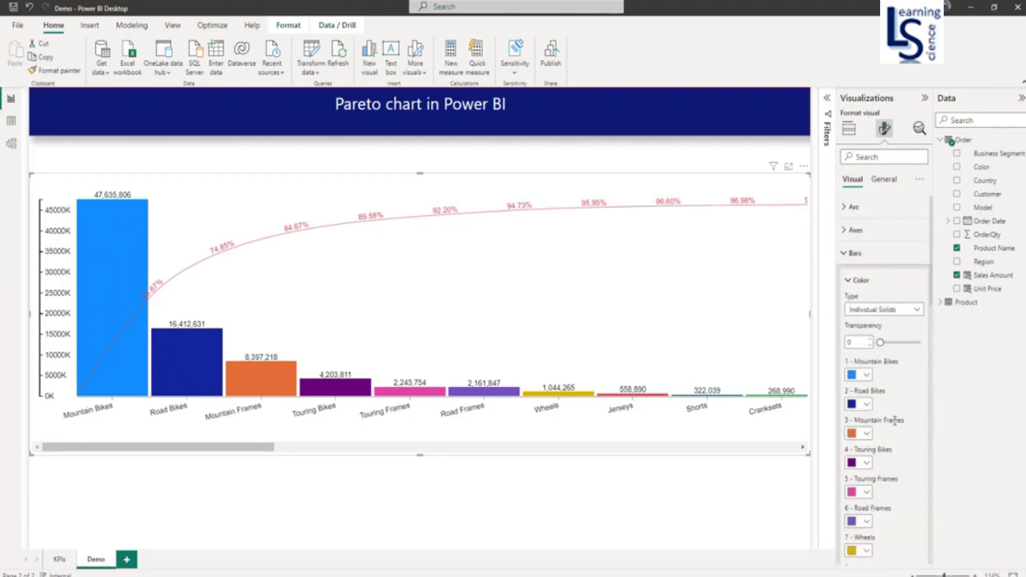
pyautogui.click(866, 375)
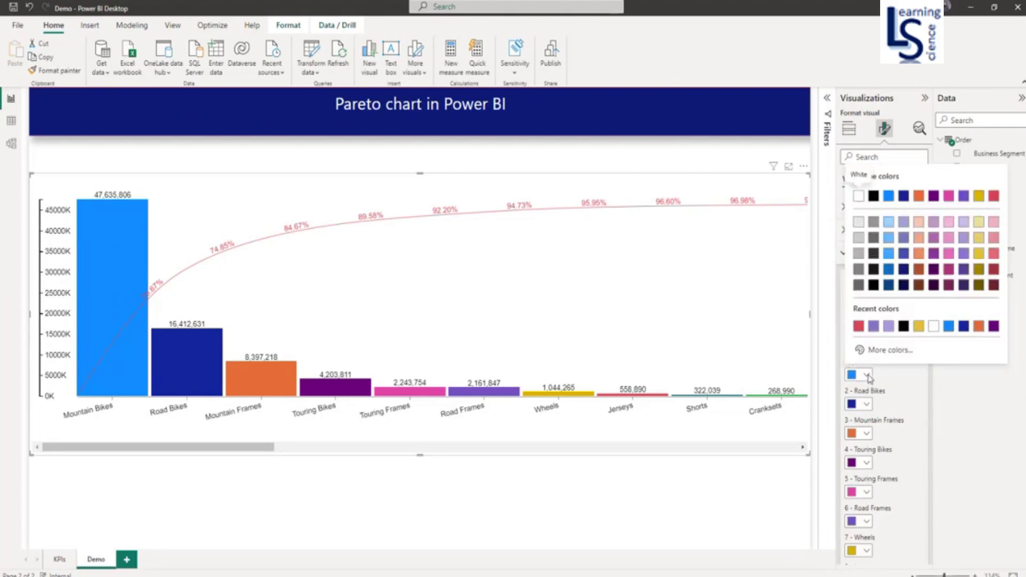
pyautogui.click(967, 238)
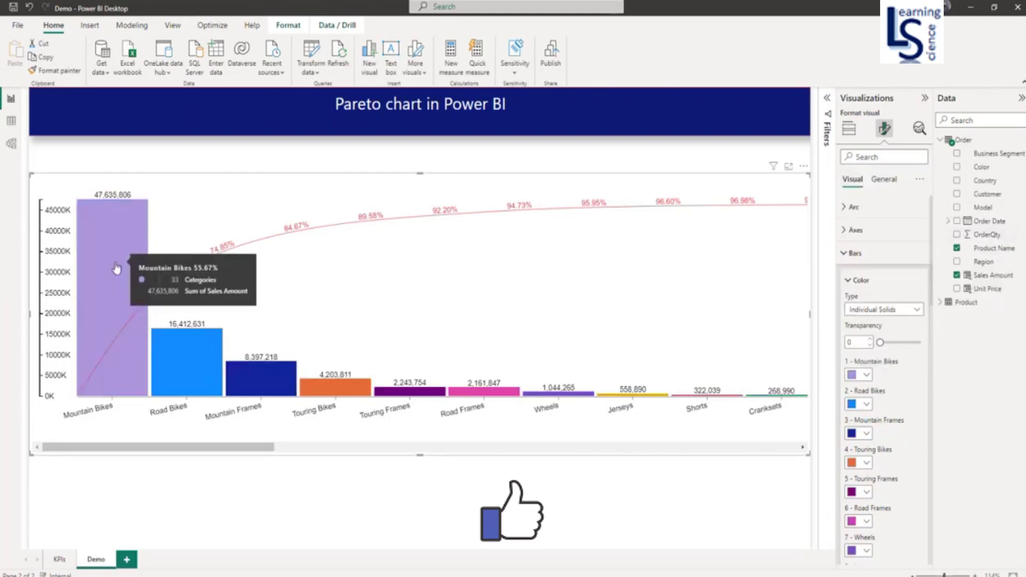
pyautogui.scroll(-6, 886, 465)
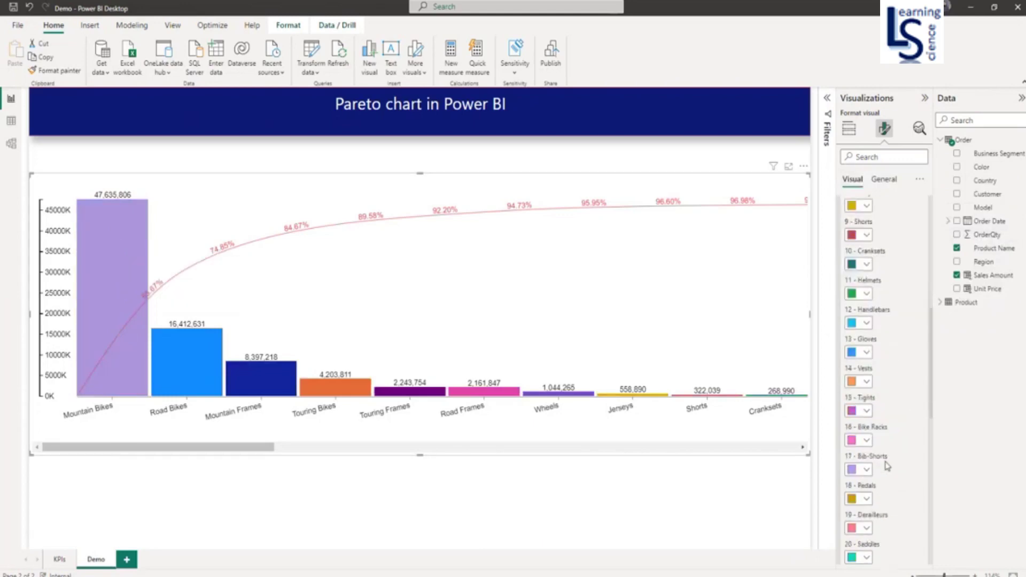
pyautogui.scroll(-5, 887, 466)
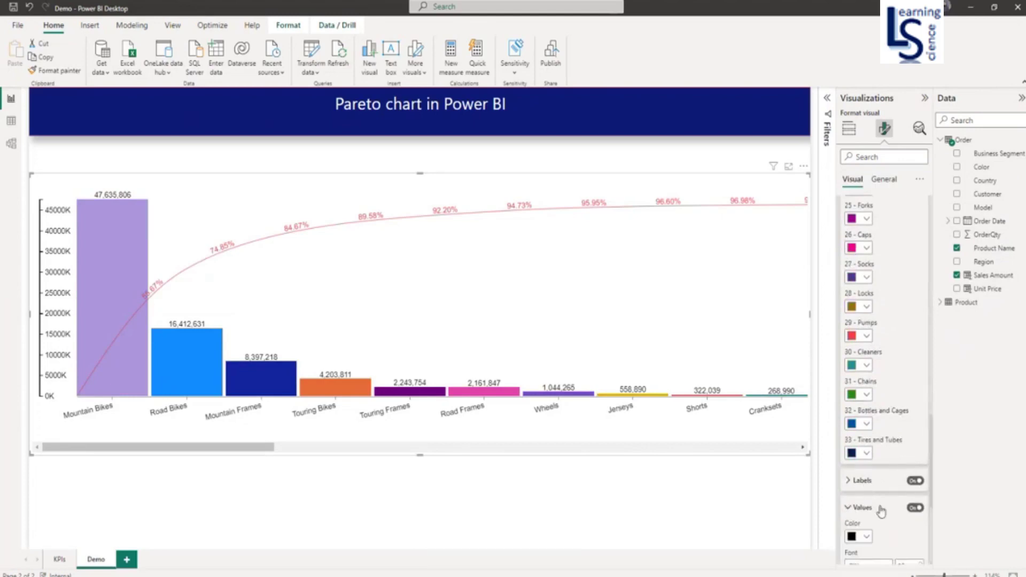
# Set the Values label units to Thousands, showing e.g. 47636K for Mountain Bikes
pyautogui.click(880, 507)
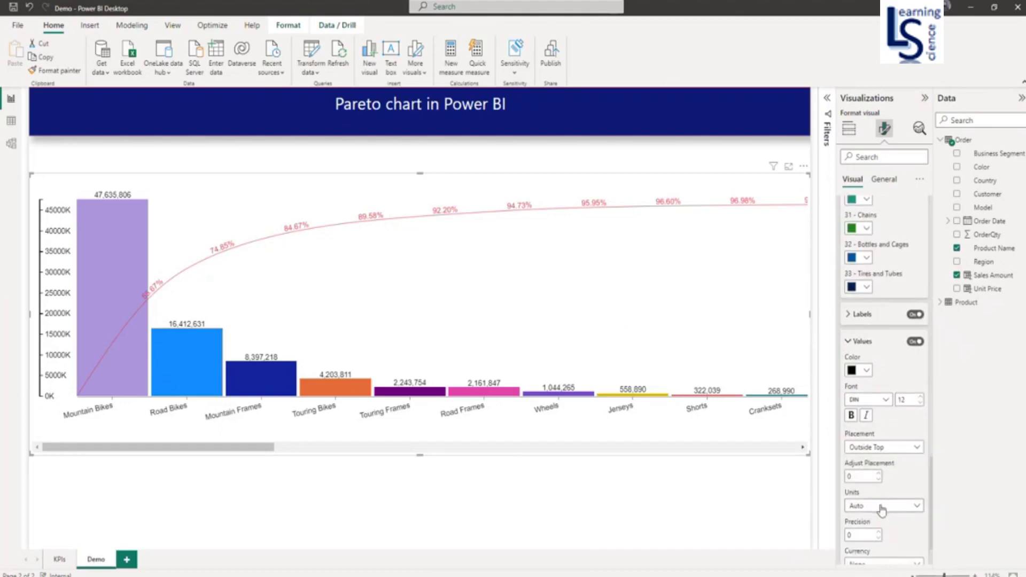
pyautogui.click(881, 507)
pyautogui.click(873, 451)
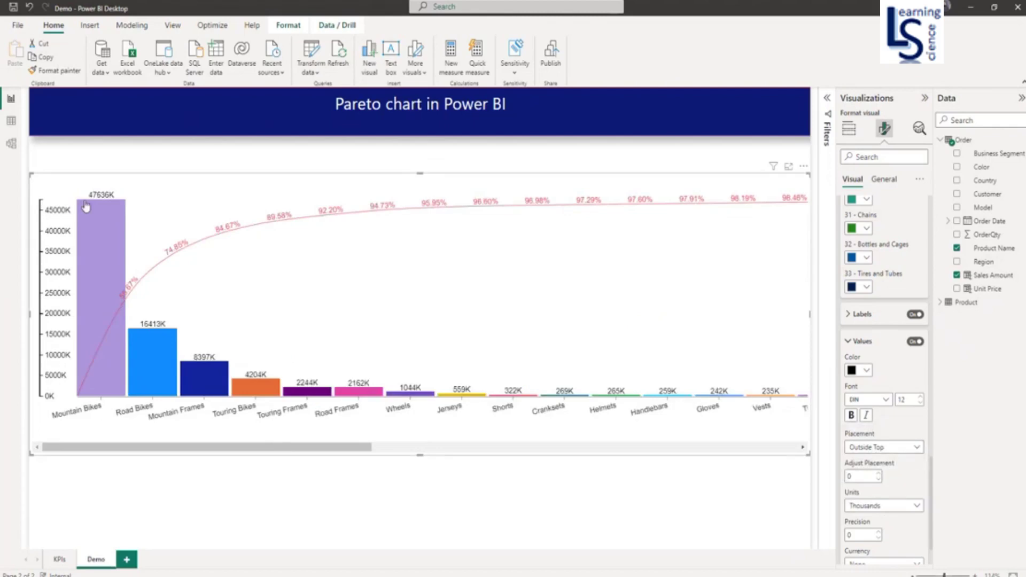
pyautogui.moveTo(98, 200)
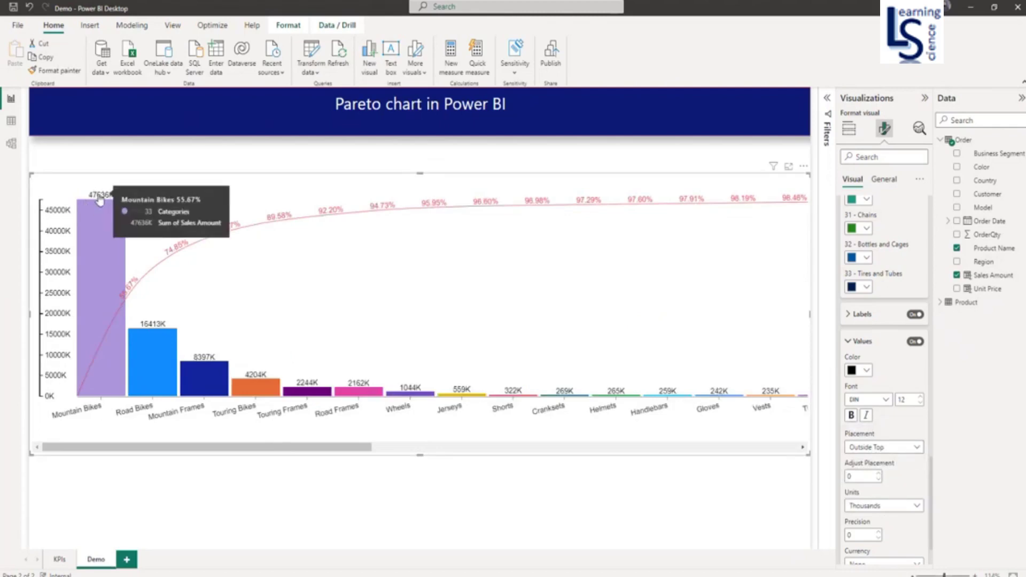